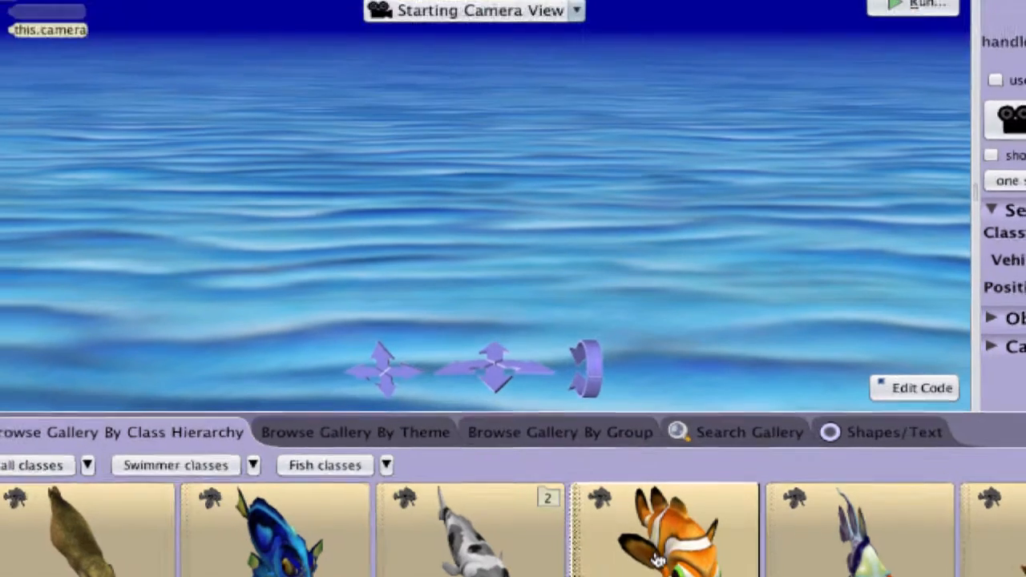
Add a ClownFish from the Fish classes to the scene and name it Emmet.
click(658, 491)
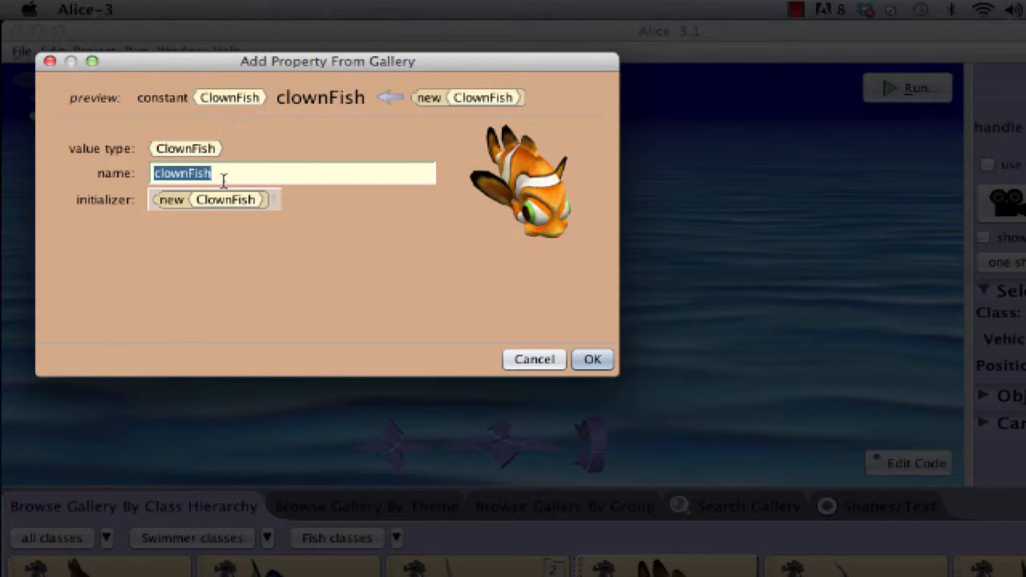
text(E)
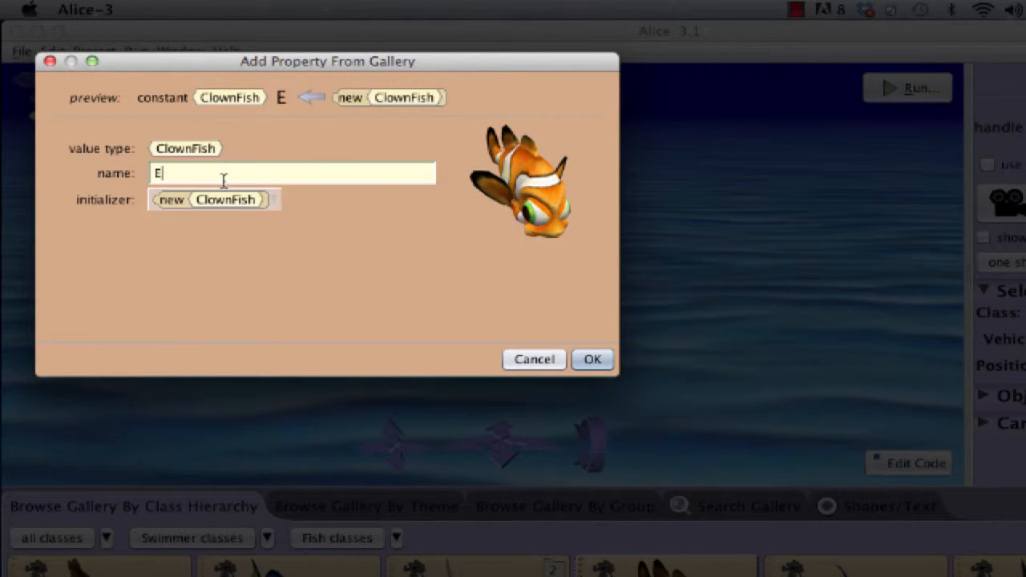
text(mmet)
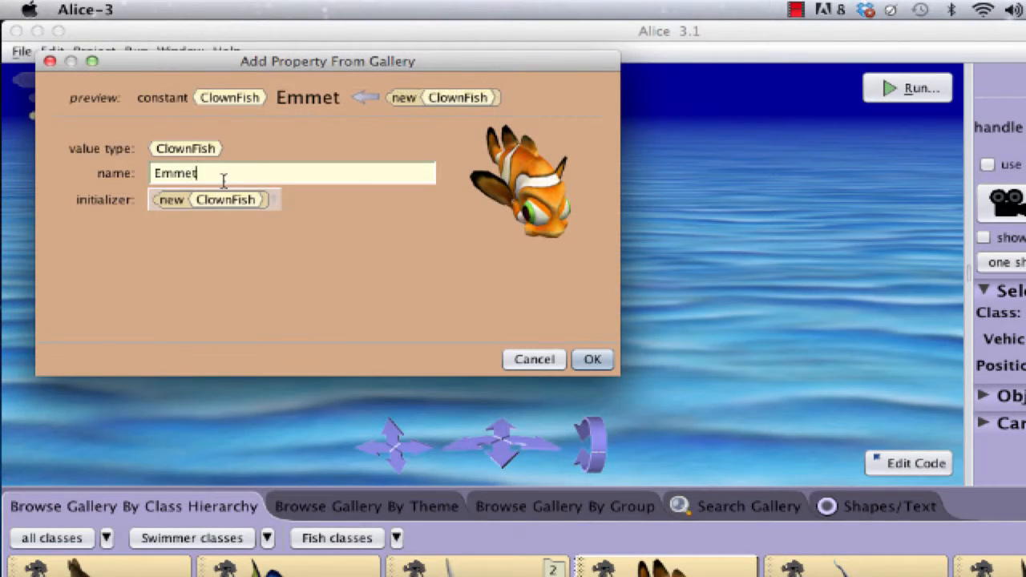
click(592, 360)
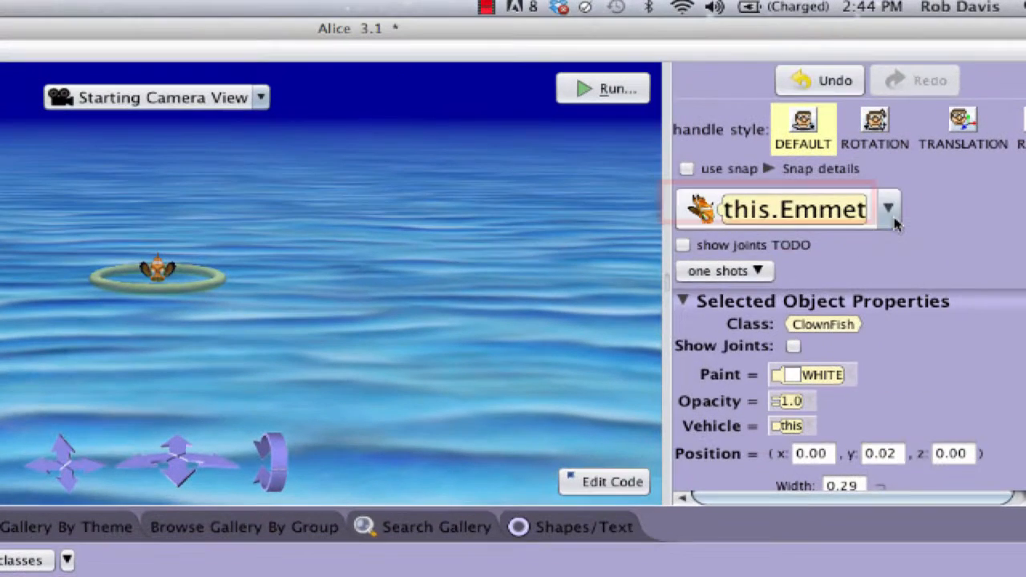
click(924, 168)
click(924, 168)
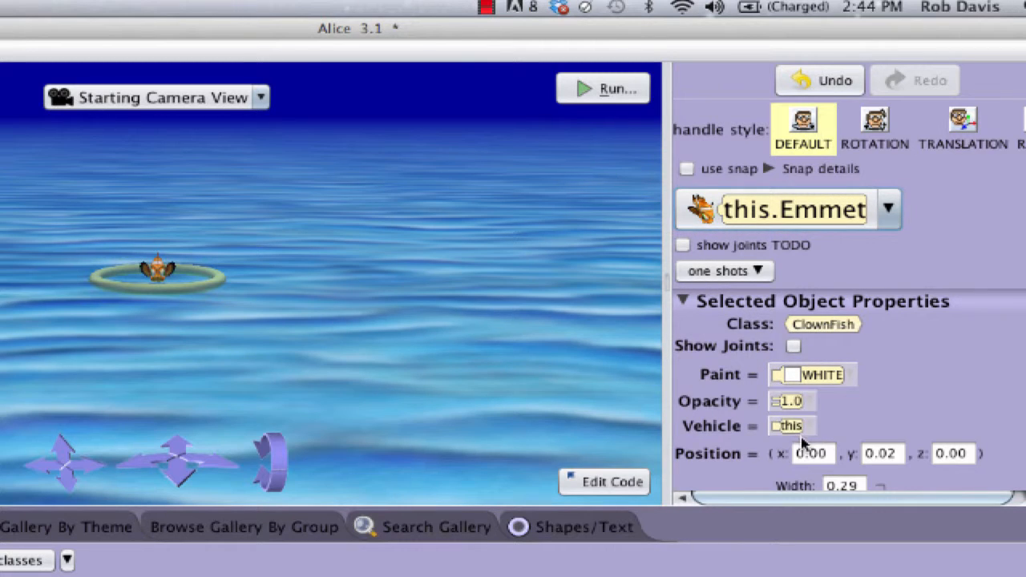
scroll(847, 278, down, 5)
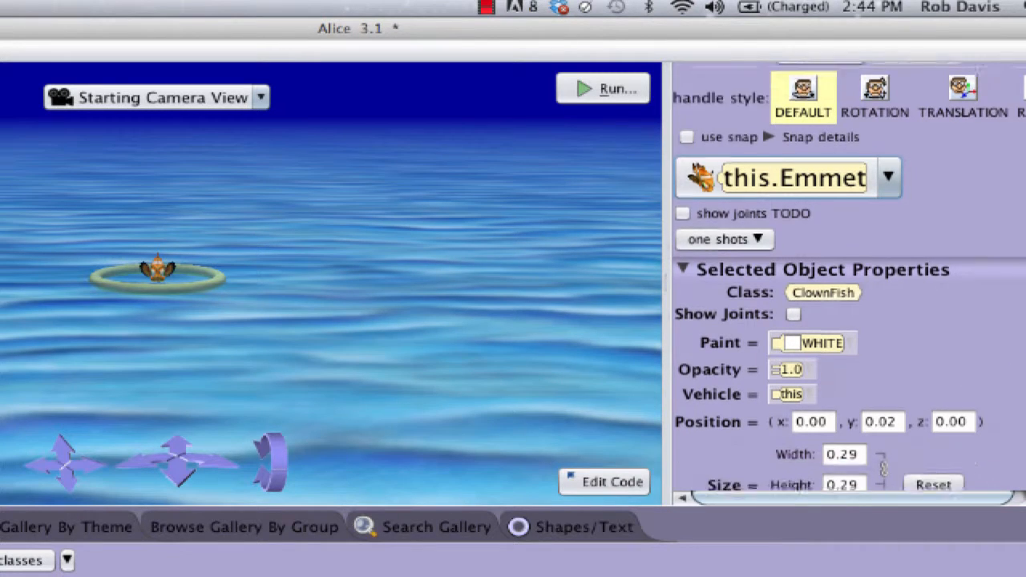
scroll(847, 277, up, 5)
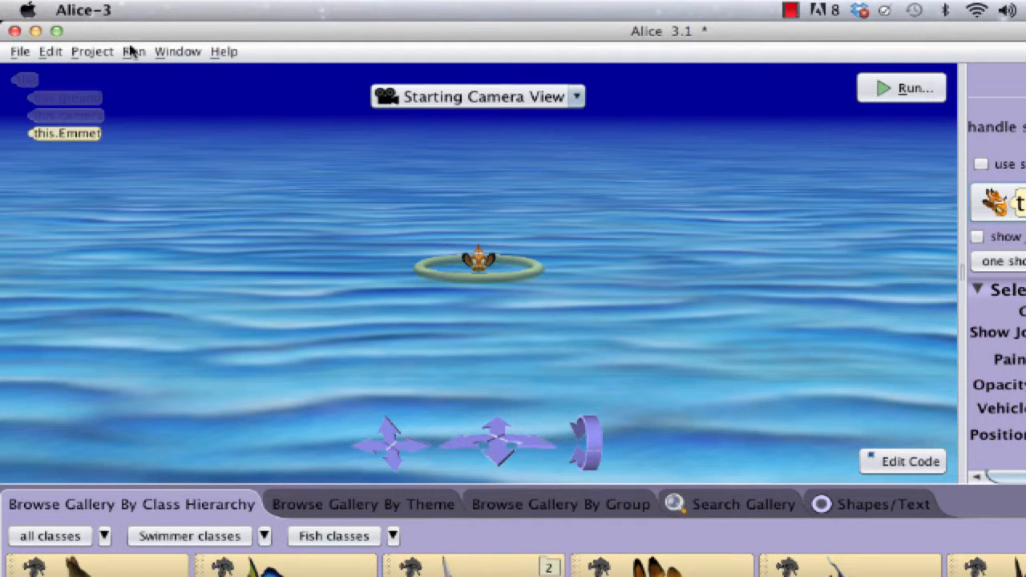
Save the project as world1.a3p in the MyProjects folder.
click(21, 52)
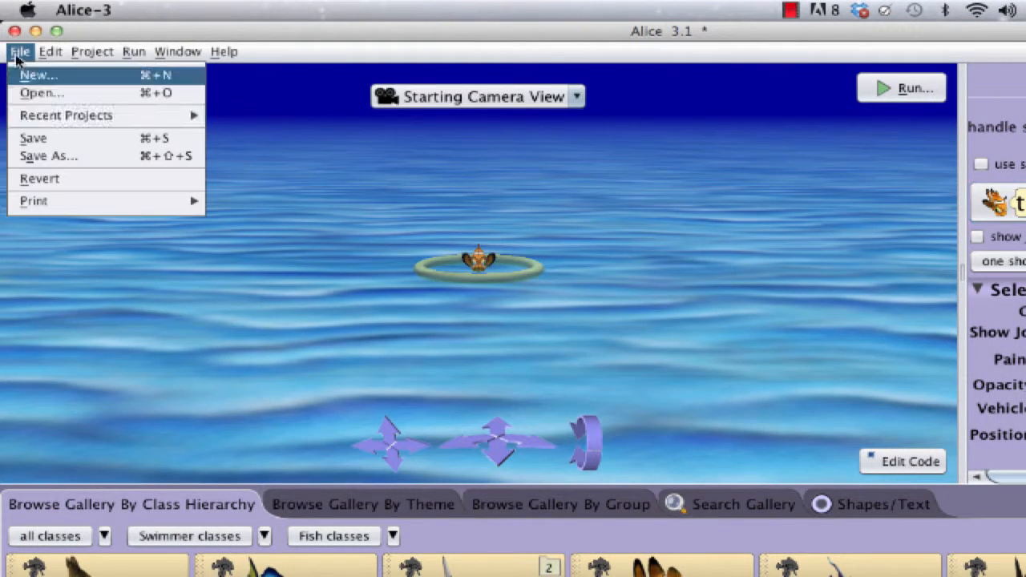
click(64, 158)
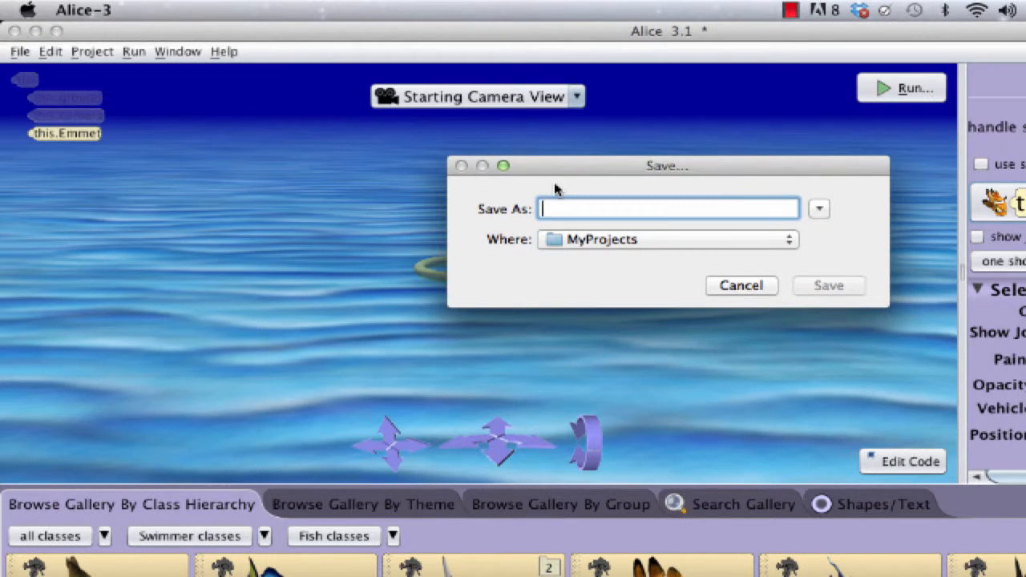
text(world1)
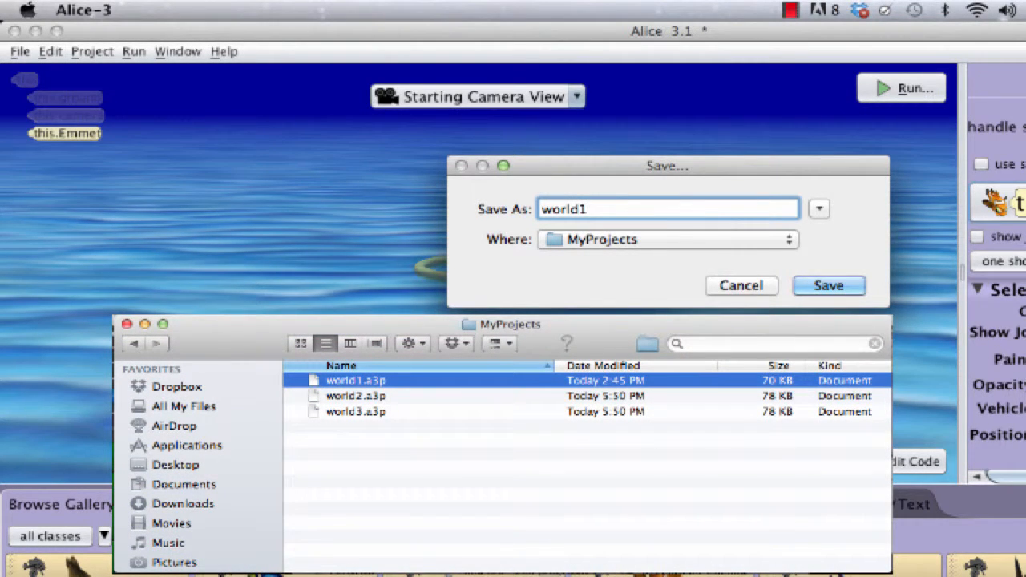
text(.a3)
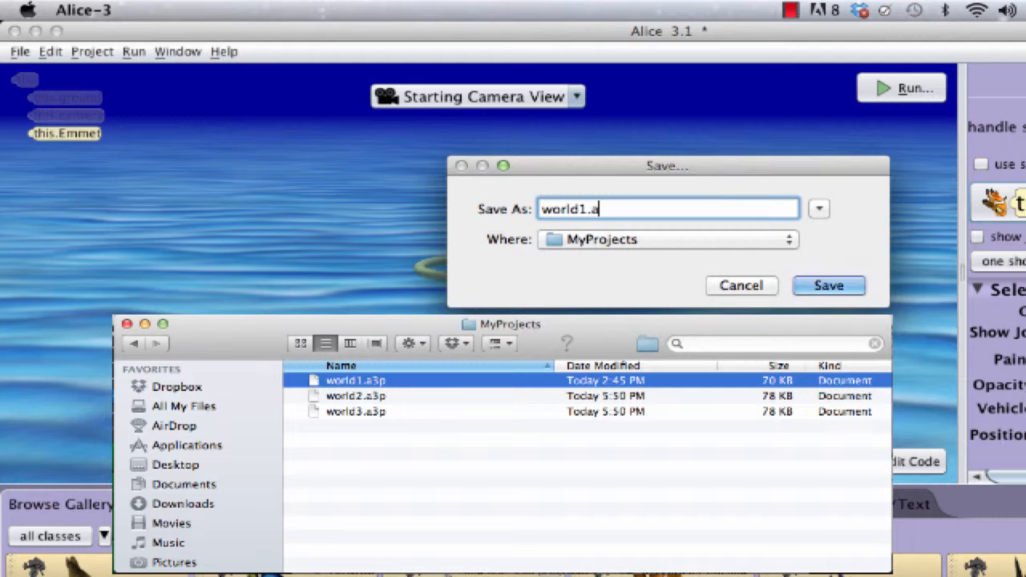
text(p)
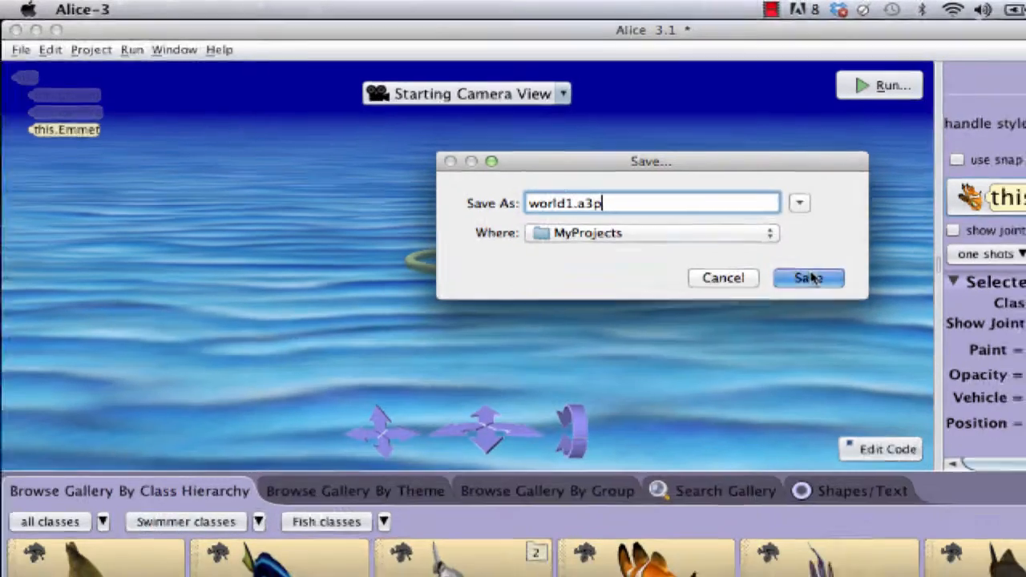
click(837, 286)
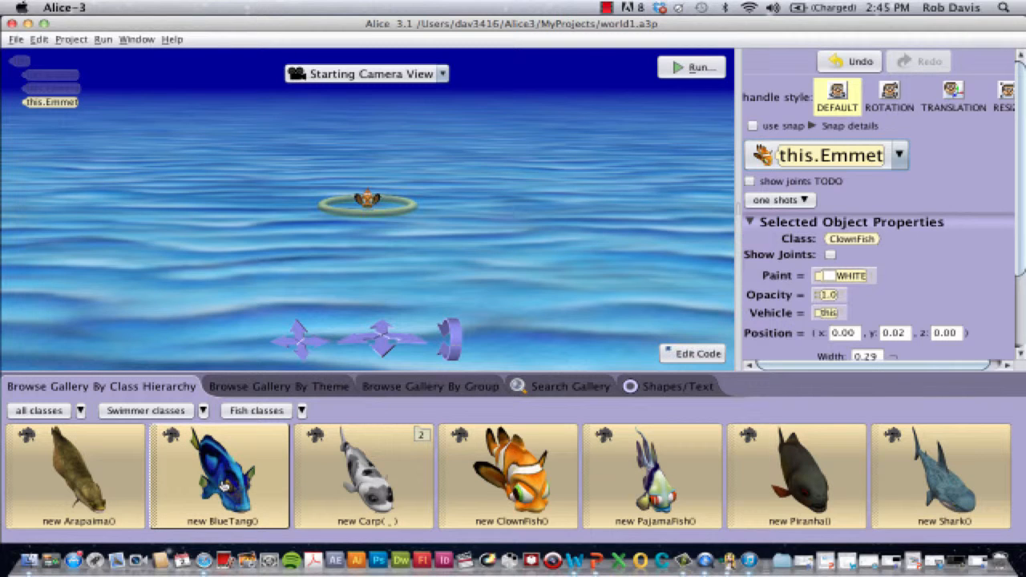
Place a BlueTang in front of the clownfish, slightly to its left in the view, and name it Betty.
drag(224, 485, 277, 255)
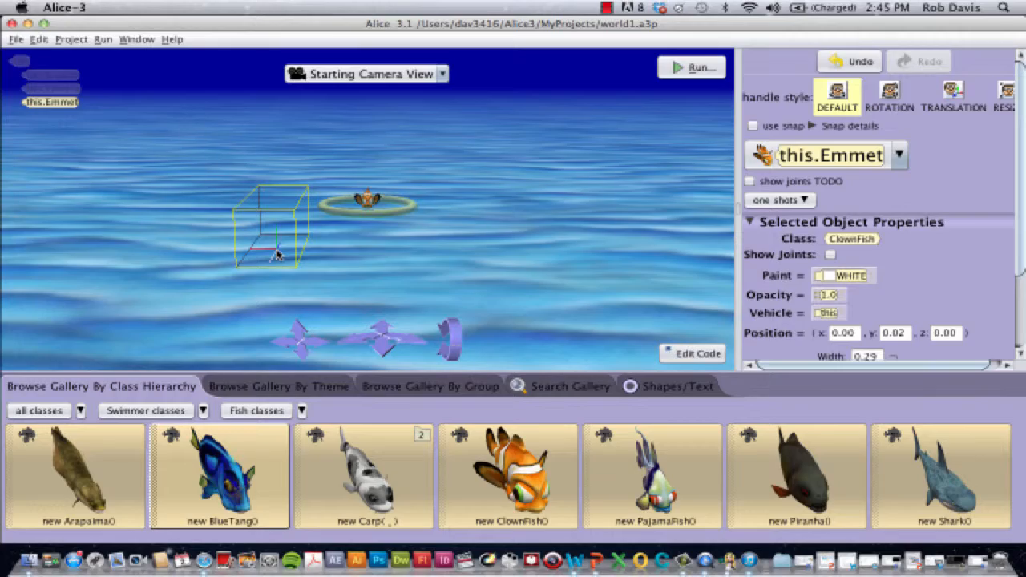
drag(277, 255, 277, 255)
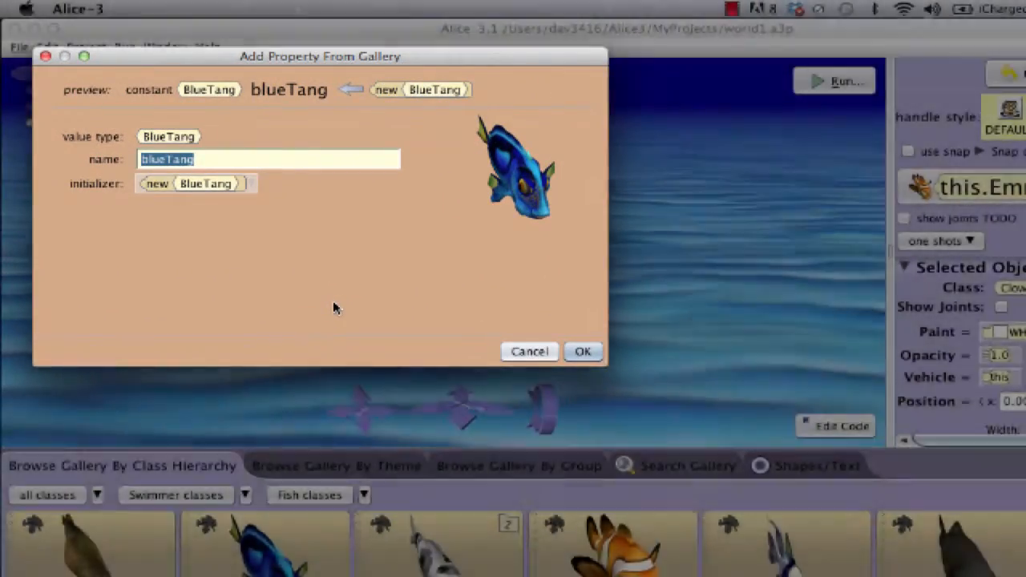
text(Betty)
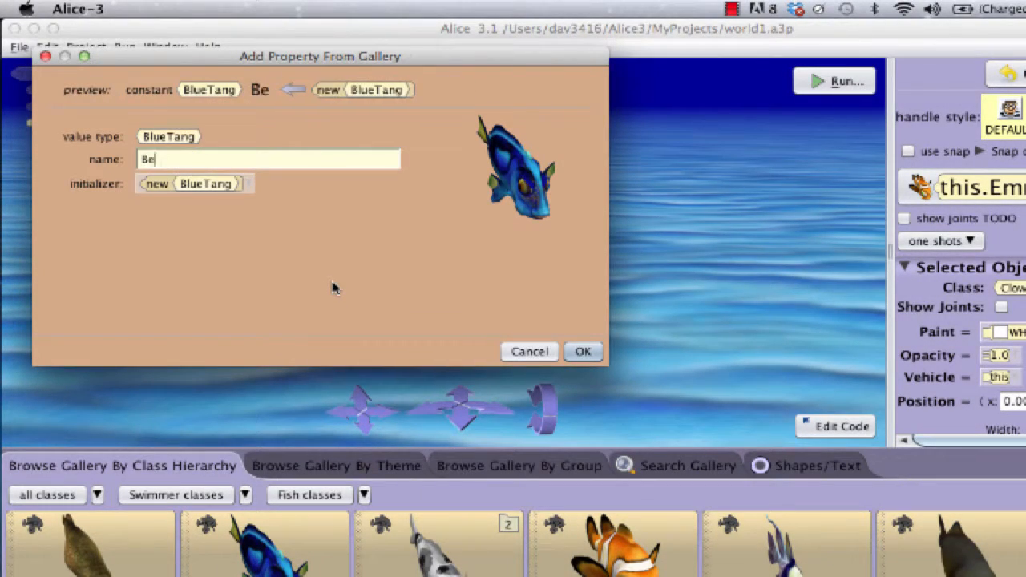
click(580, 351)
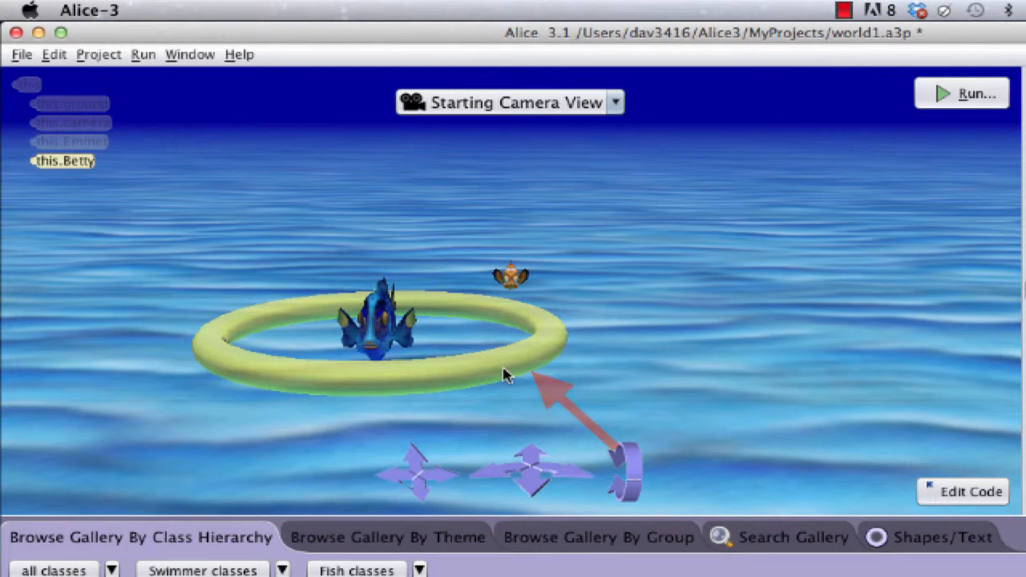
Turn the blue tang in place and reposition it horizontally and vertically, to about x 0.68, y 0.10, z -2.23.
mouse_move(505, 375)
mouse_down()
mouse_move(488, 358)
mouse_move(355, 368)
mouse_move(393, 378)
mouse_move(536, 340)
mouse_move(482, 355)
mouse_move(498, 360)
mouse_move(488, 364)
mouse_up()
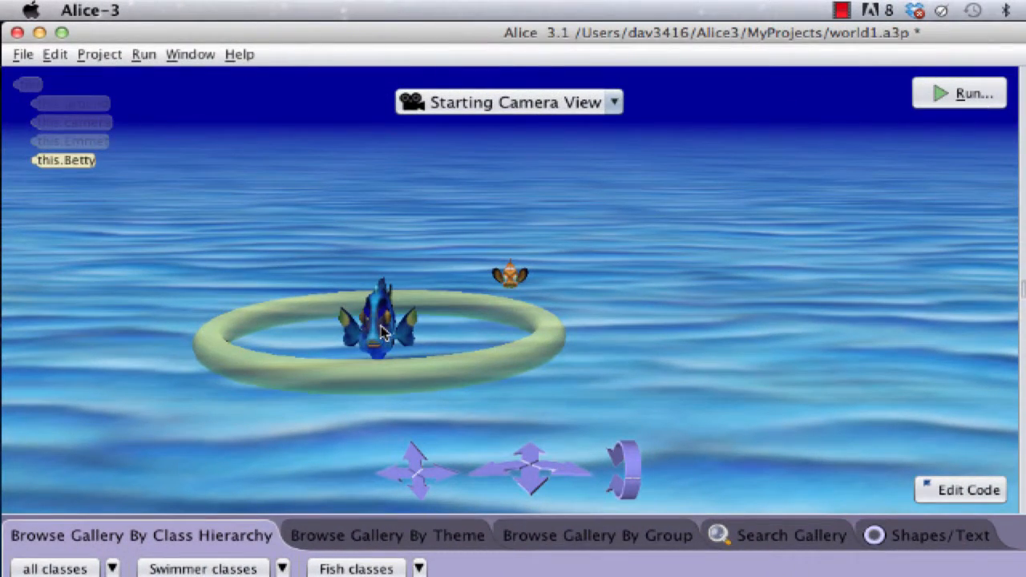
drag(382, 333, 401, 262)
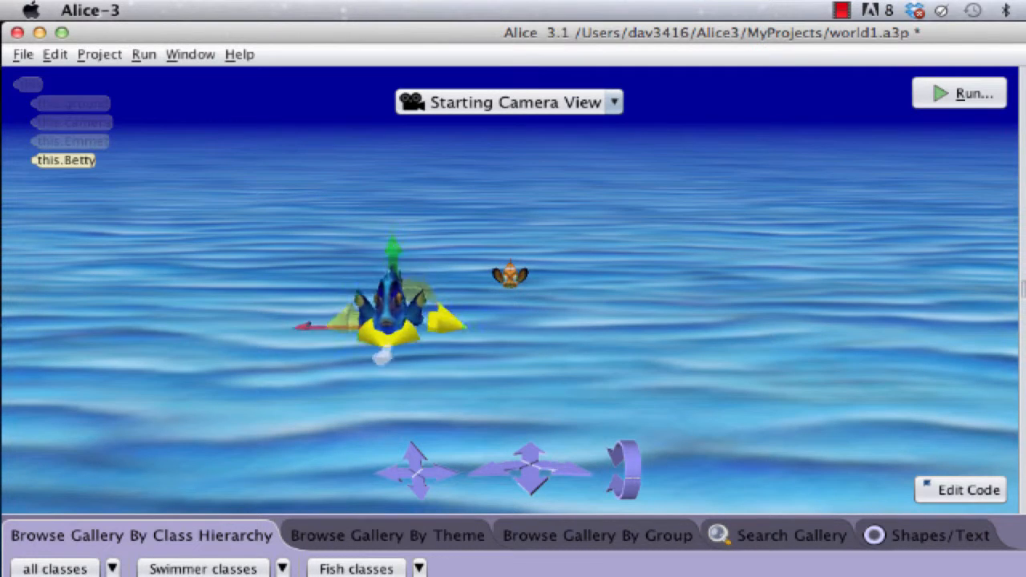
drag(389, 306, 391, 337)
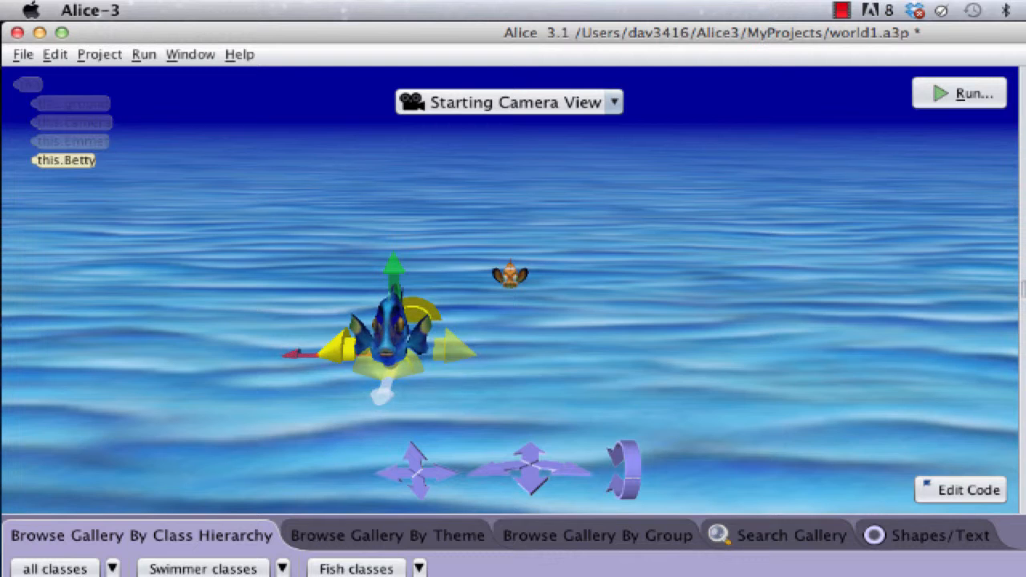
key(shift)
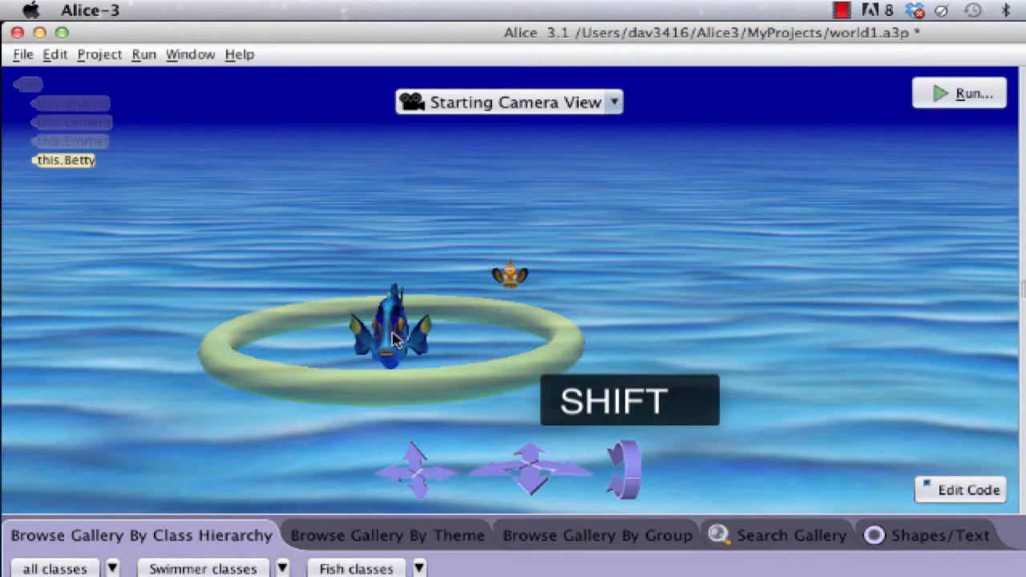
shift+drag(393, 338, 405, 316)
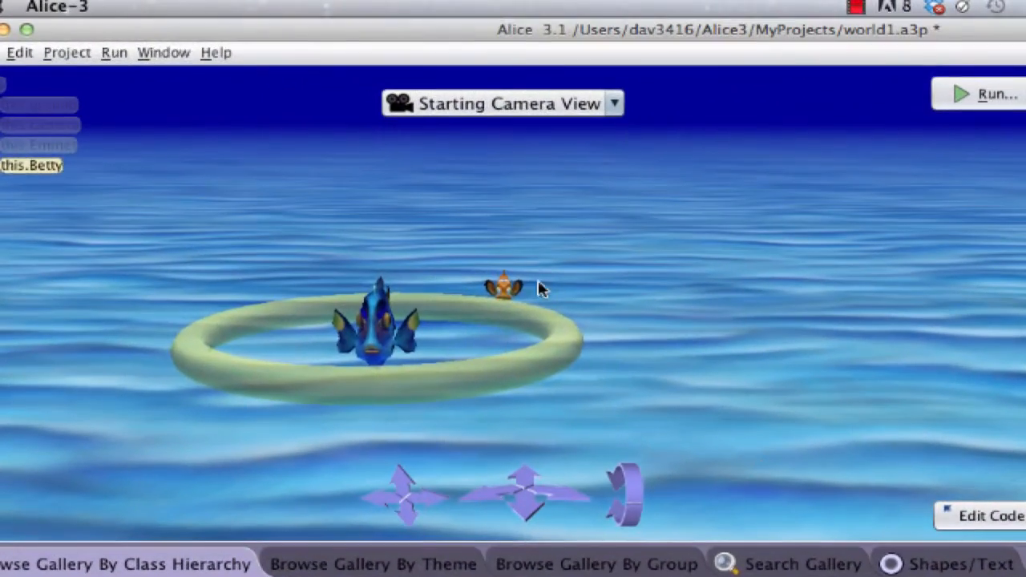
Rearrange the two fish, with the clownfish at about x 0.68, y 0.02, z -2.16 and the blue tang to its right in the view.
drag(363, 208, 385, 221)
drag(537, 306, 549, 338)
drag(373, 322, 660, 336)
click(559, 337)
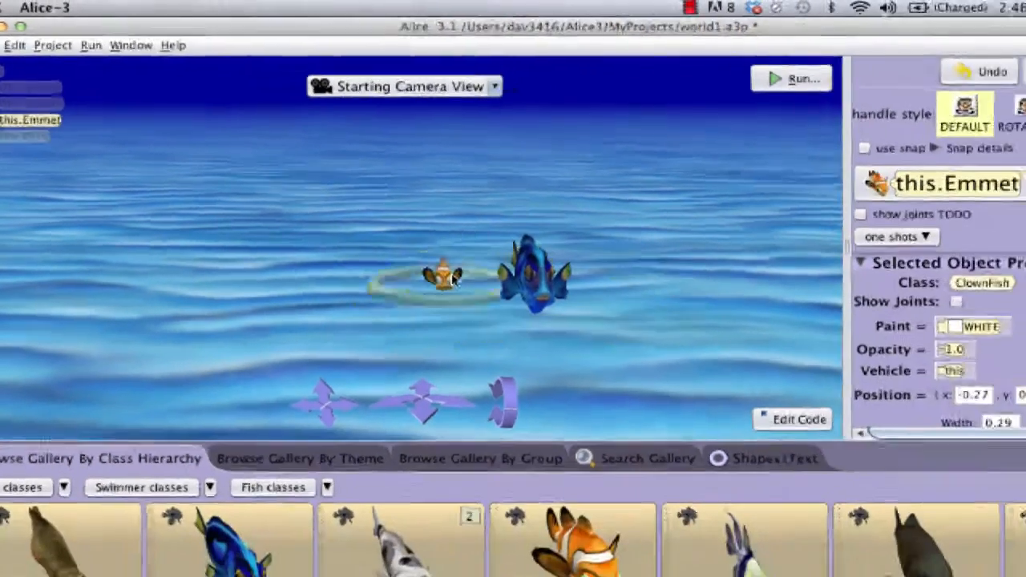
drag(455, 277, 323, 291)
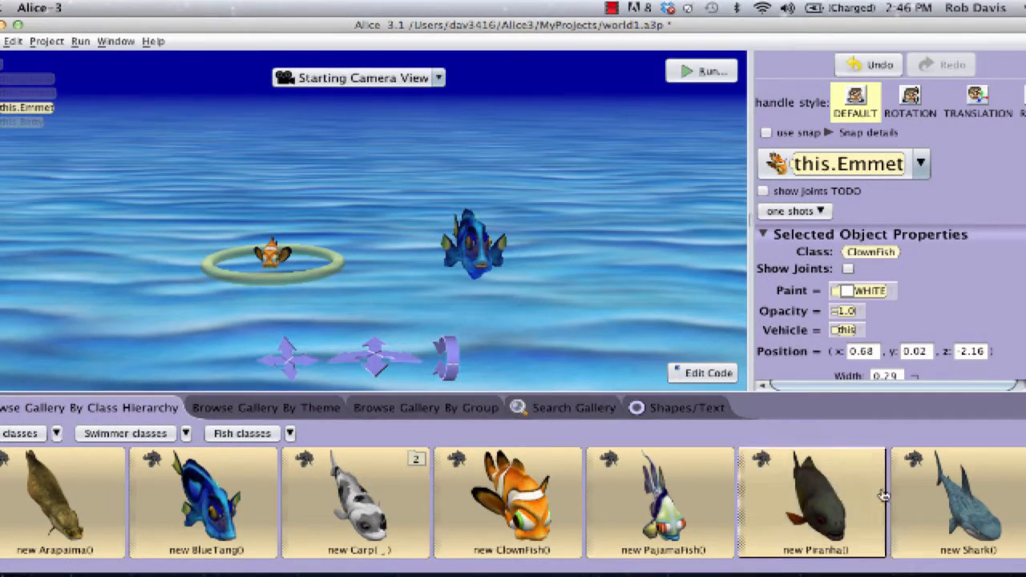
Add a Shark from the Fish classes to the scene and name it phil.
click(977, 503)
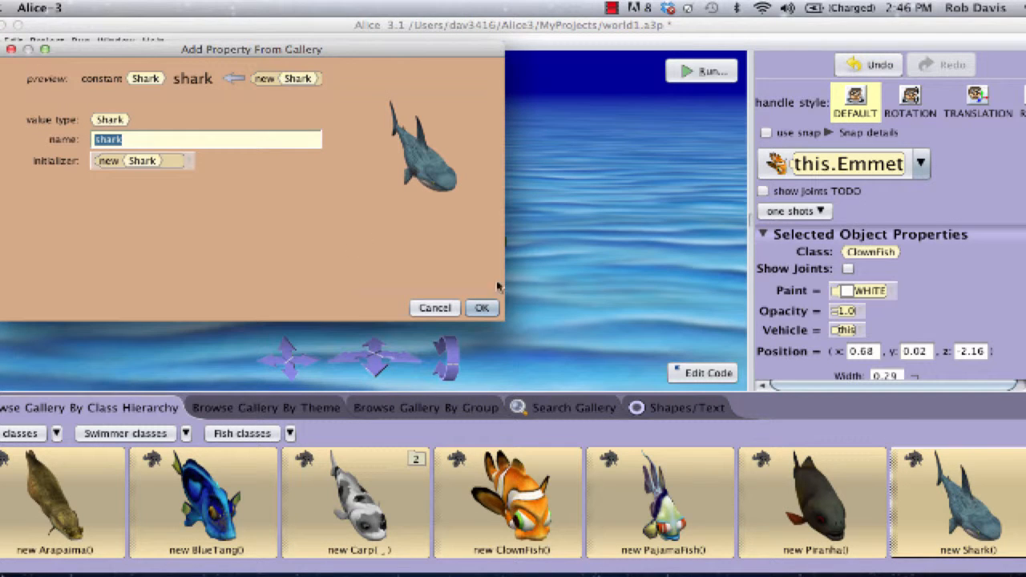
text(phil)
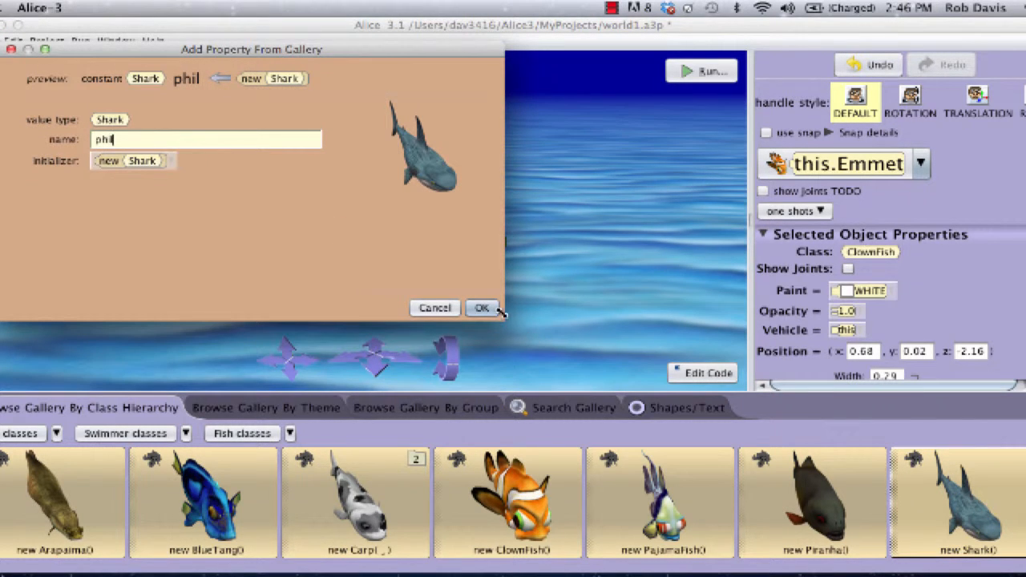
click(494, 310)
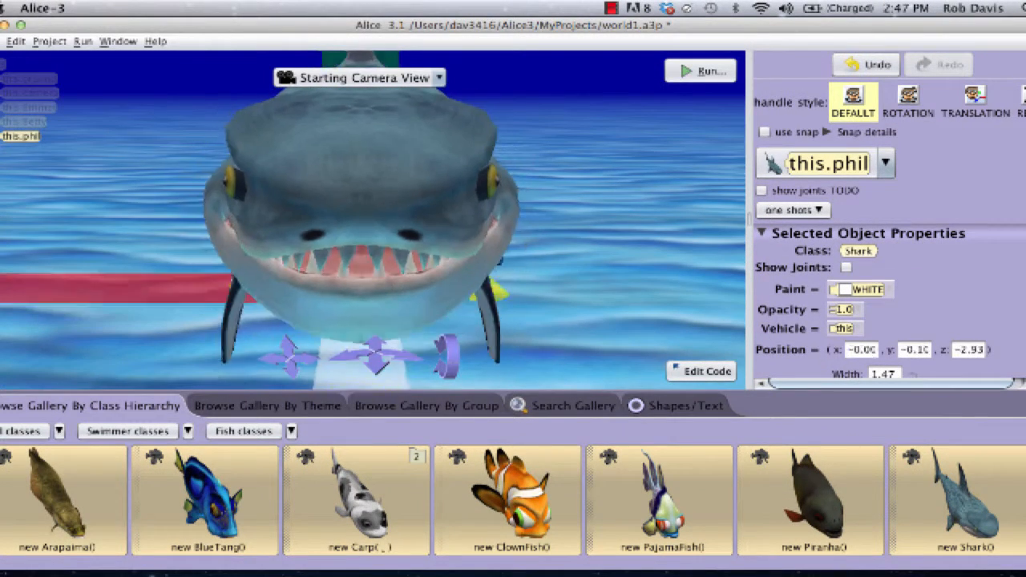